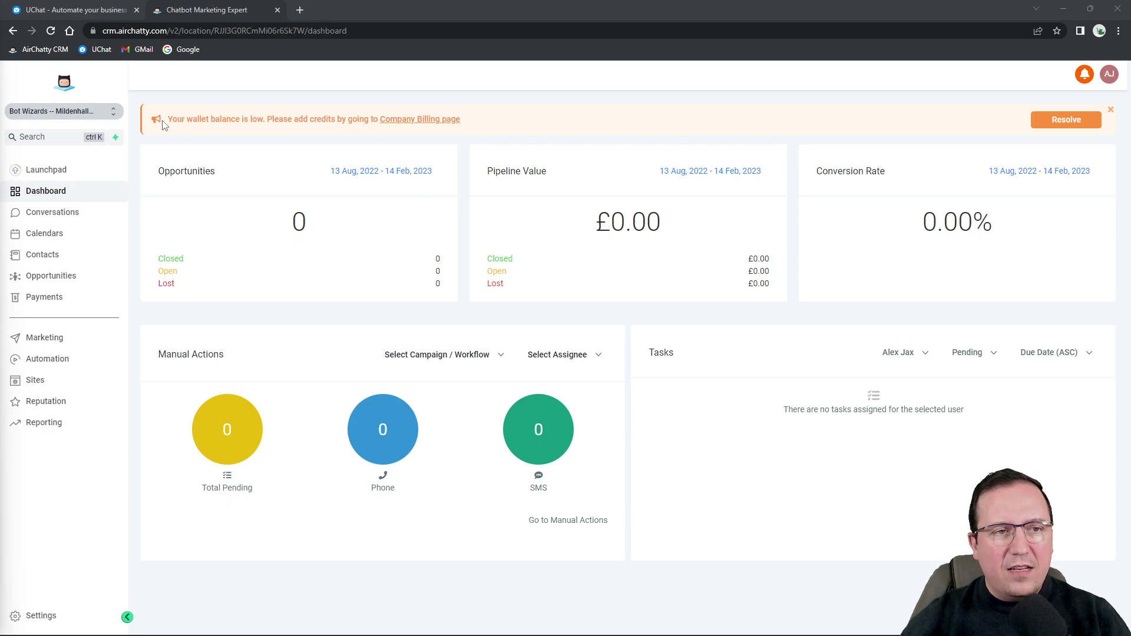
Step: Highlight the low wallet balance warning, then open Settings to the Business Profile page
{"action": "left_click_drag", "start_coordinate": [169, 117], "coordinate": [261, 132]}
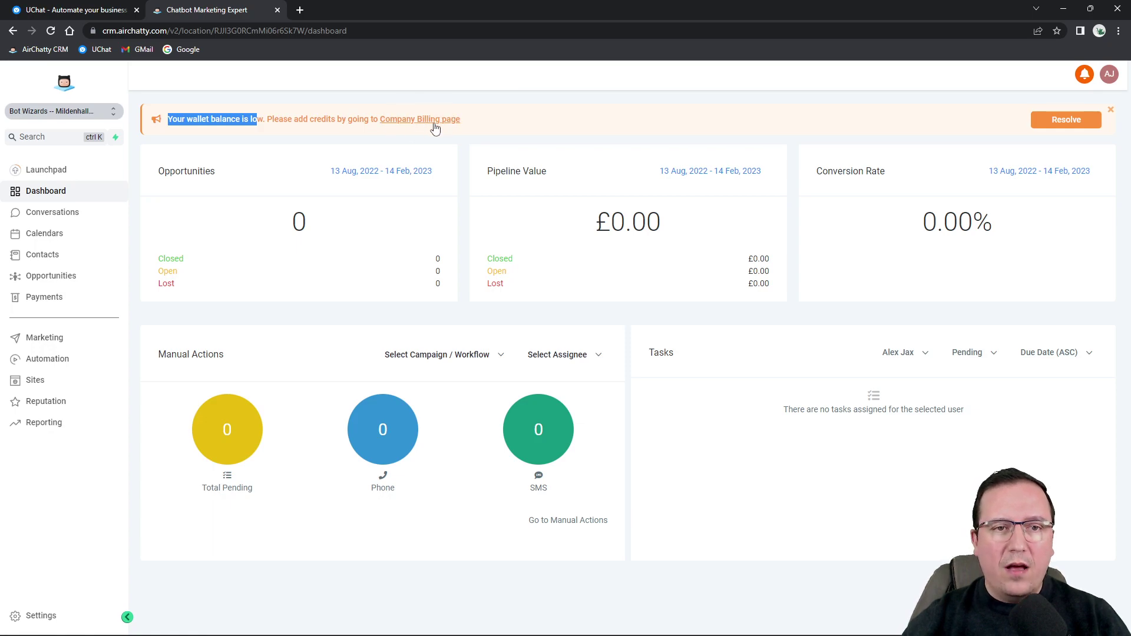
{"action": "left_click", "coordinate": [523, 122]}
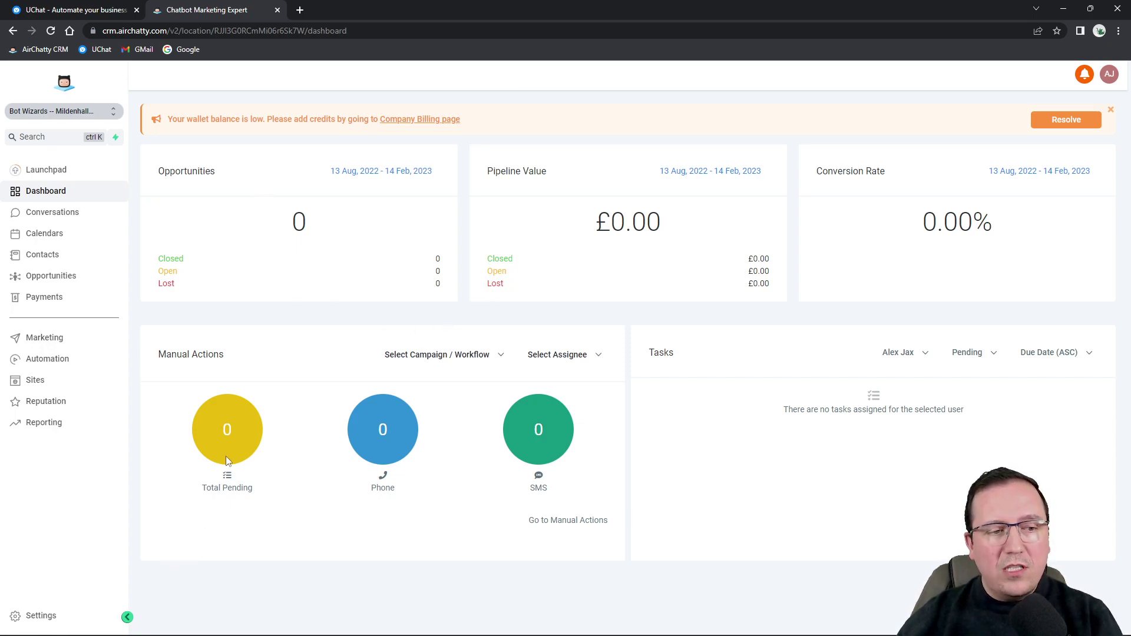
{"action": "left_click", "coordinate": [41, 619]}
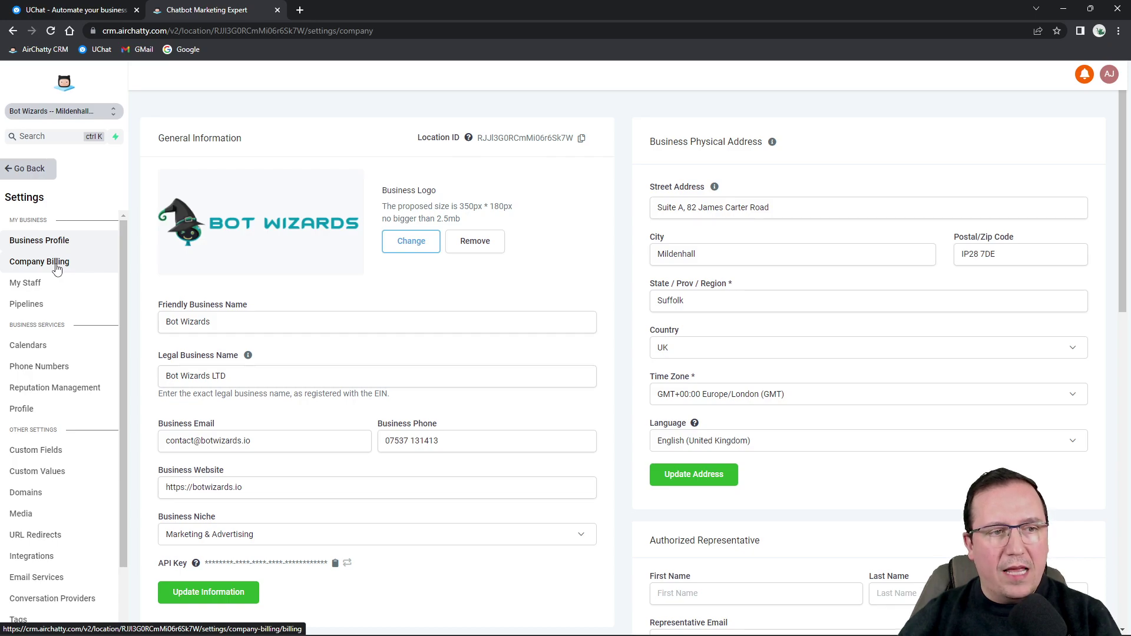
Step: Open Company Billing and highlight the Subscription Plans heading and the next billing date
{"action": "left_click", "coordinate": [57, 269]}
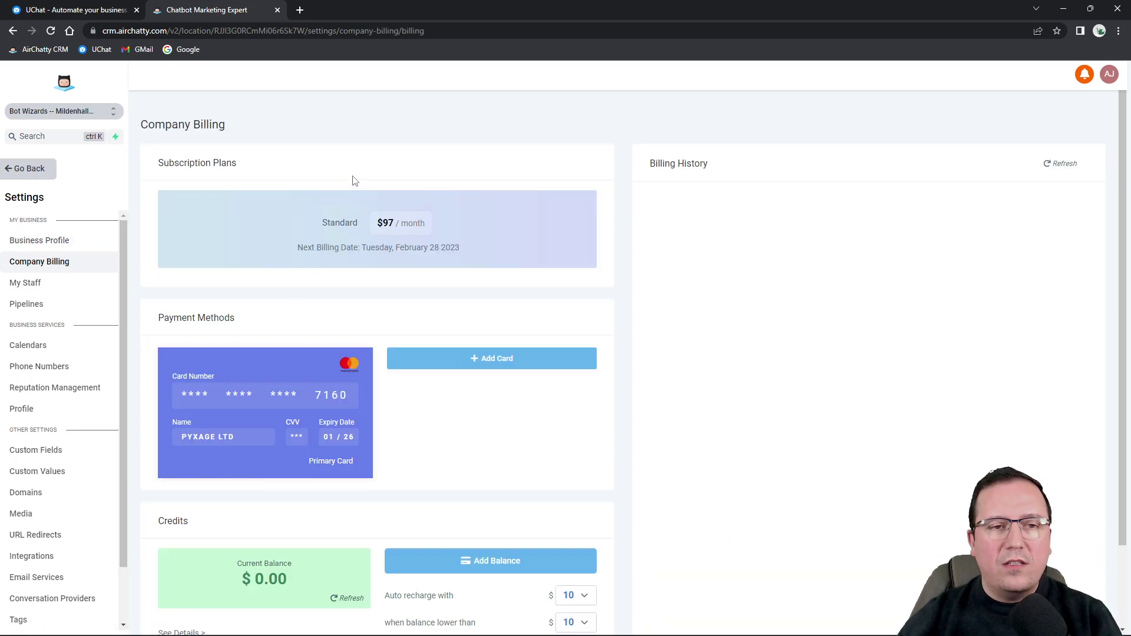
{"action": "left_click_drag", "start_coordinate": [170, 164], "coordinate": [241, 165]}
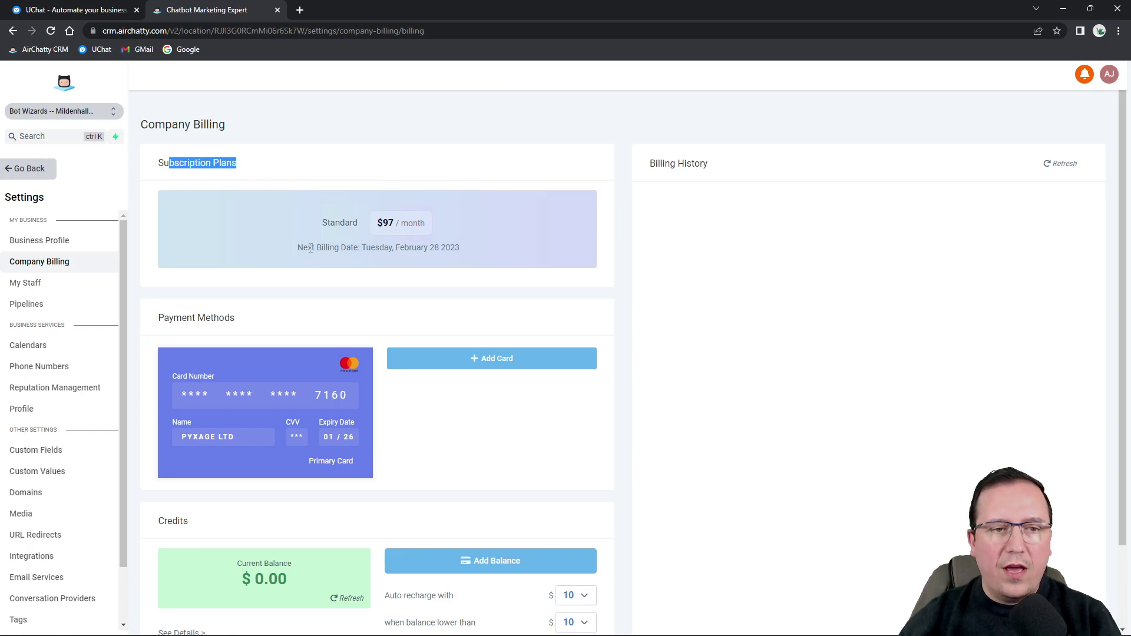
{"action": "left_click_drag", "start_coordinate": [367, 243], "coordinate": [453, 252]}
{"action": "left_click", "coordinate": [456, 249]}
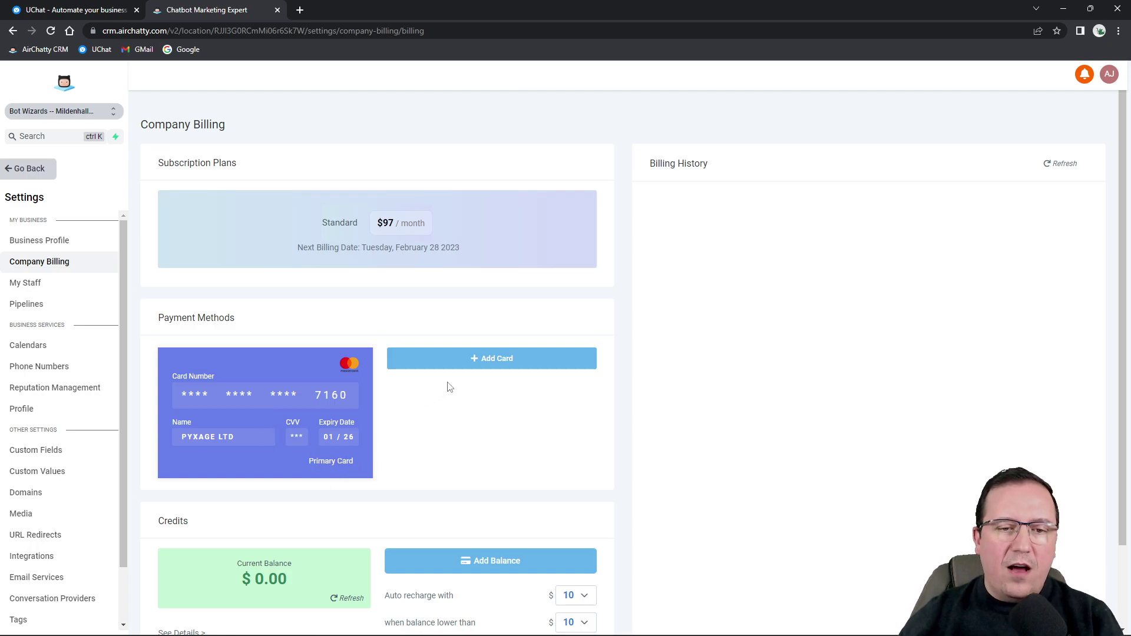
{"action": "left_click", "coordinate": [483, 360]}
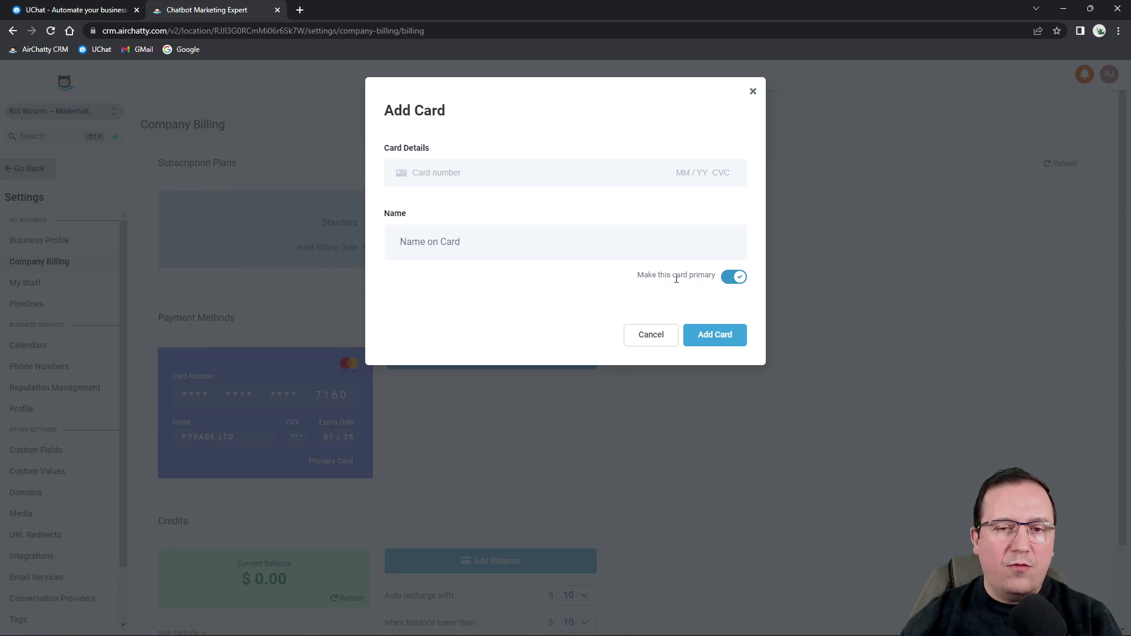
{"action": "left_click", "coordinate": [651, 335]}
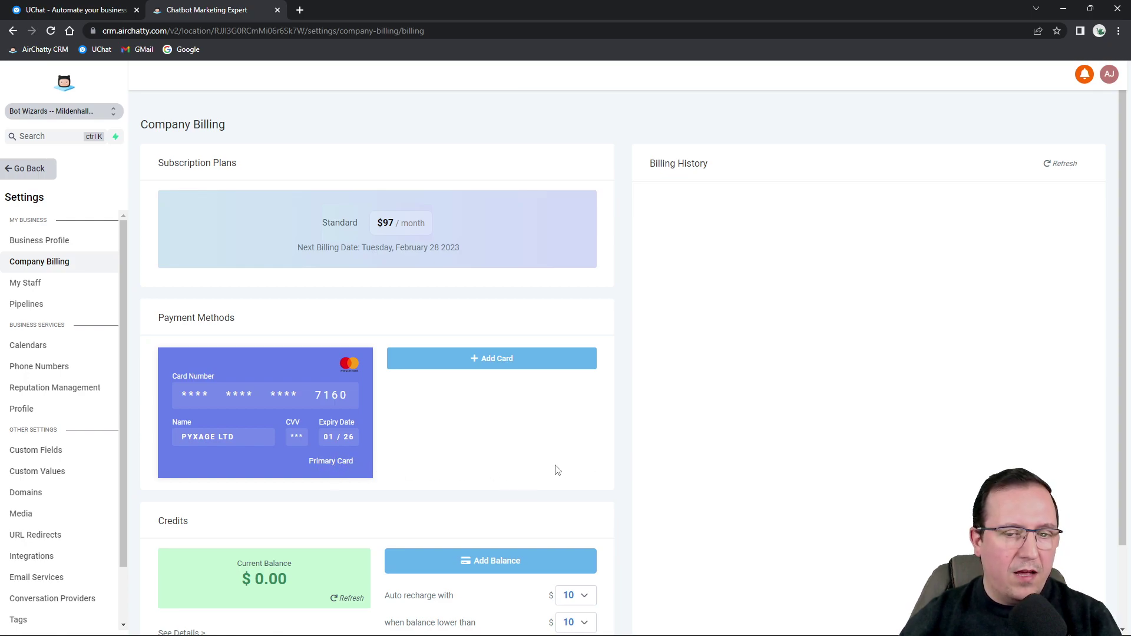
{"action": "scroll", "coordinate": [564, 464], "scroll_direction": "down", "scroll_amount": 2}
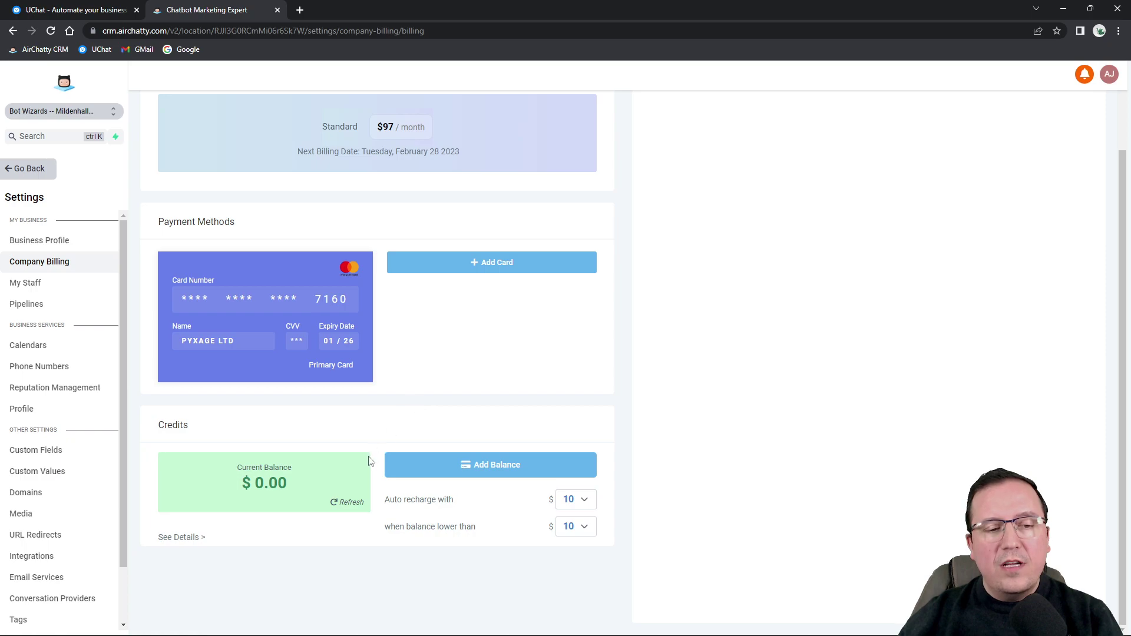
{"action": "left_click", "coordinate": [349, 506]}
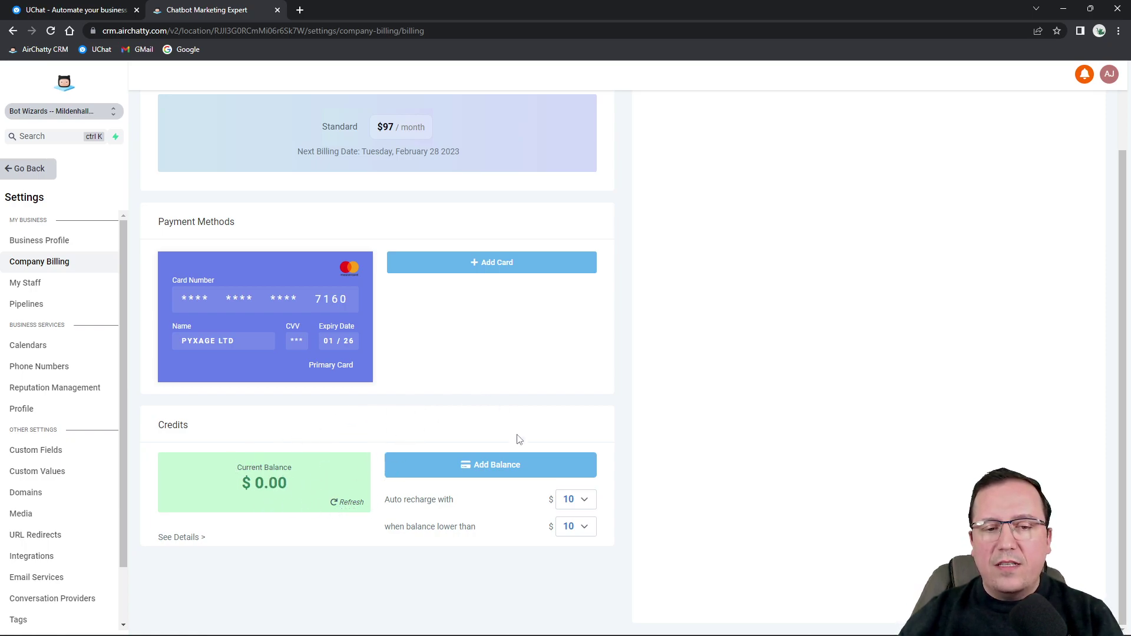
{"action": "left_click", "coordinate": [487, 459]}
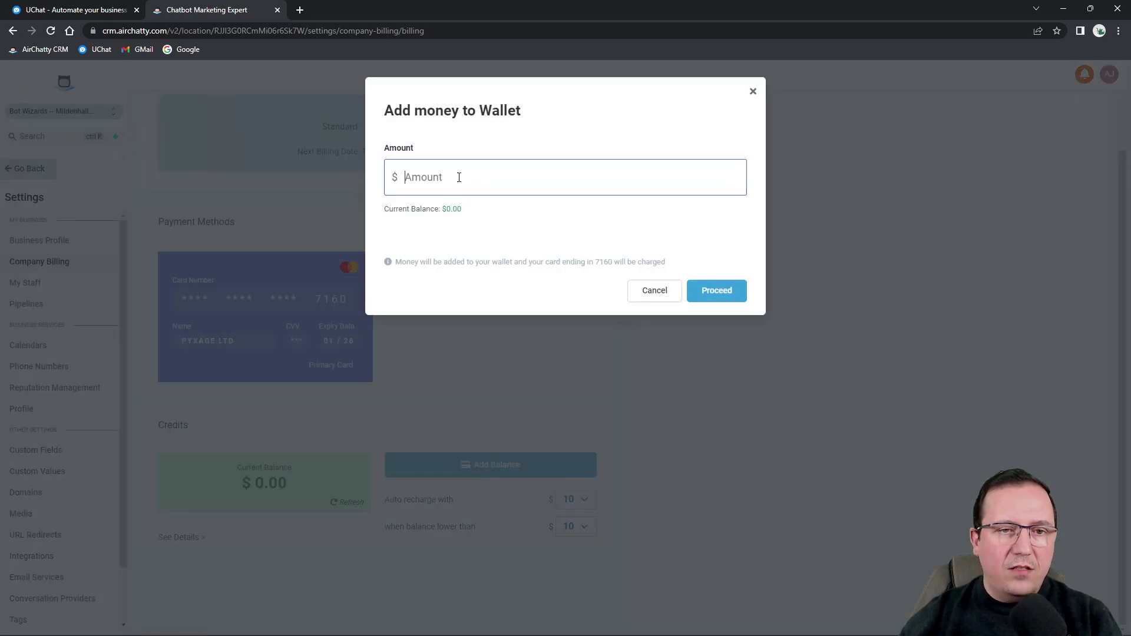
{"action": "type", "text": "10"}
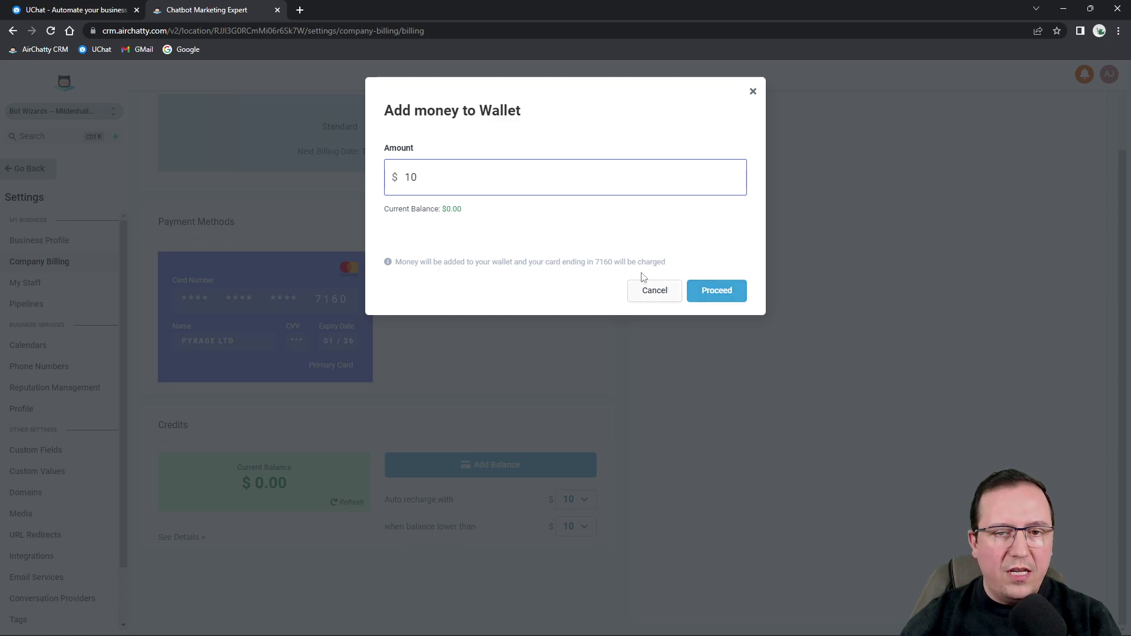
{"action": "double_click", "coordinate": [603, 261]}
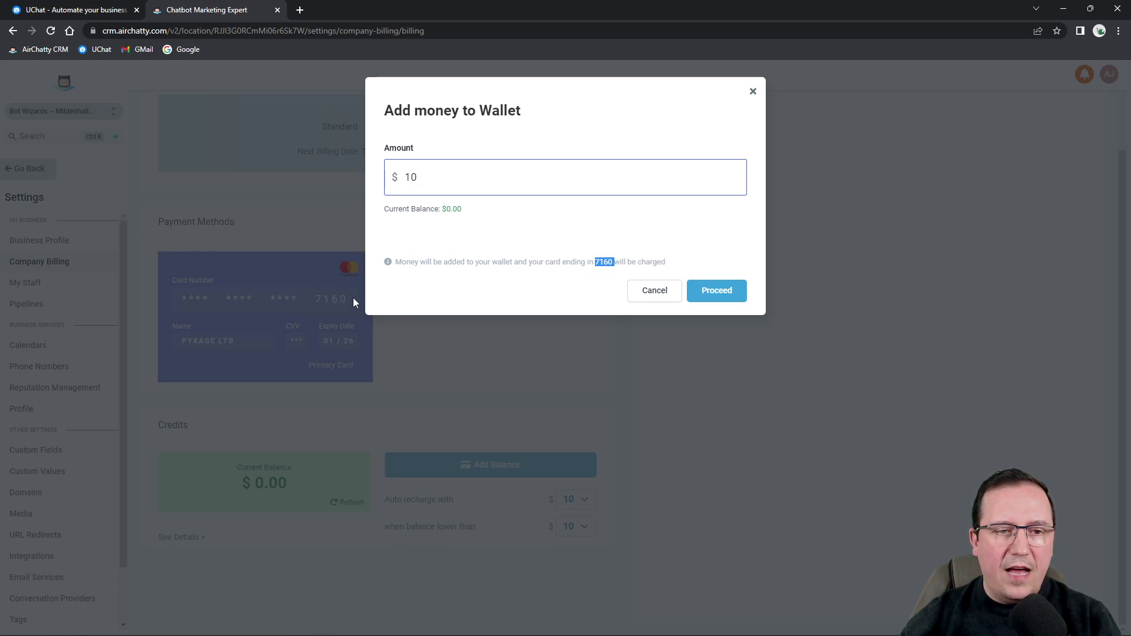
{"action": "left_click", "coordinate": [649, 304]}
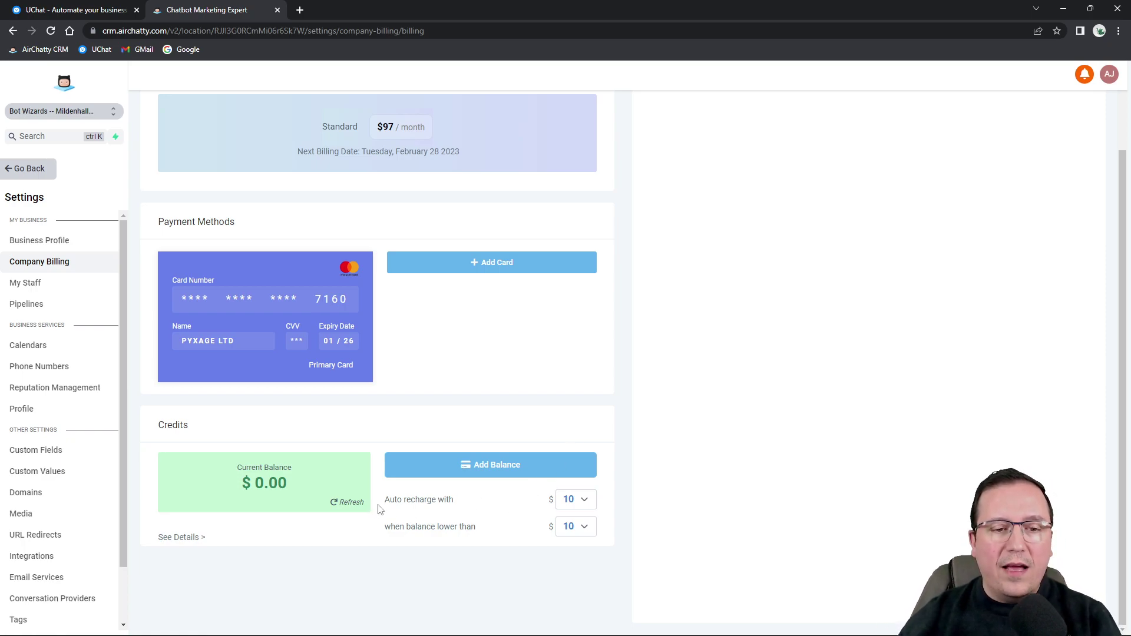
{"action": "left_click_drag", "start_coordinate": [384, 499], "coordinate": [461, 506]}
Step: Keep the auto-recharge amount at $10 and set the low-balance threshold to $0
{"action": "left_click", "coordinate": [463, 506]}
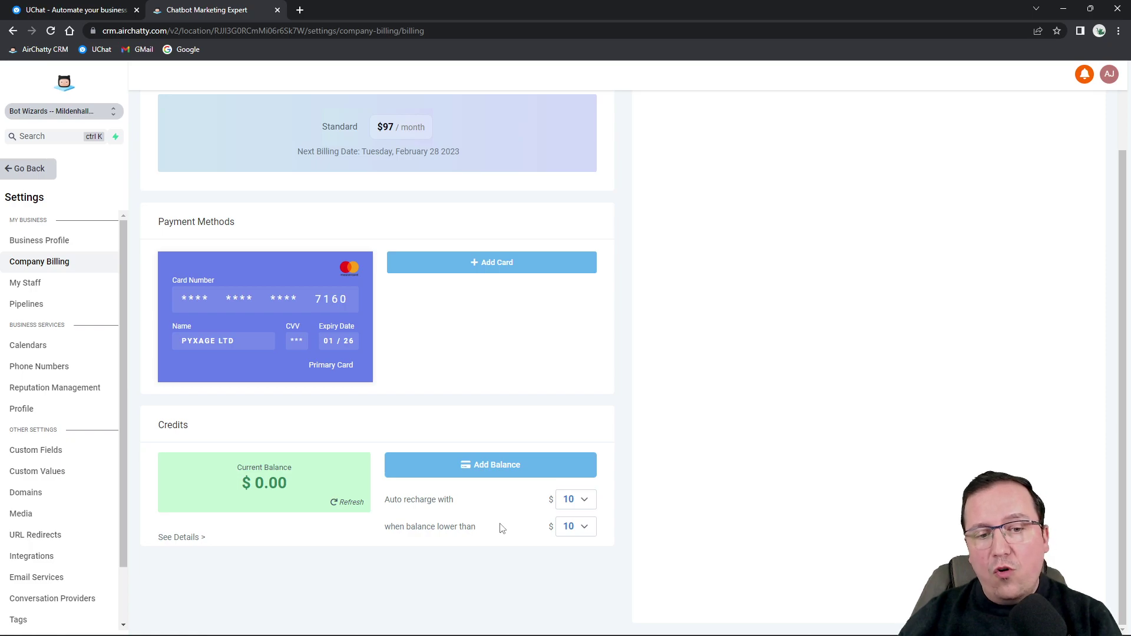
{"action": "left_click", "coordinate": [583, 507]}
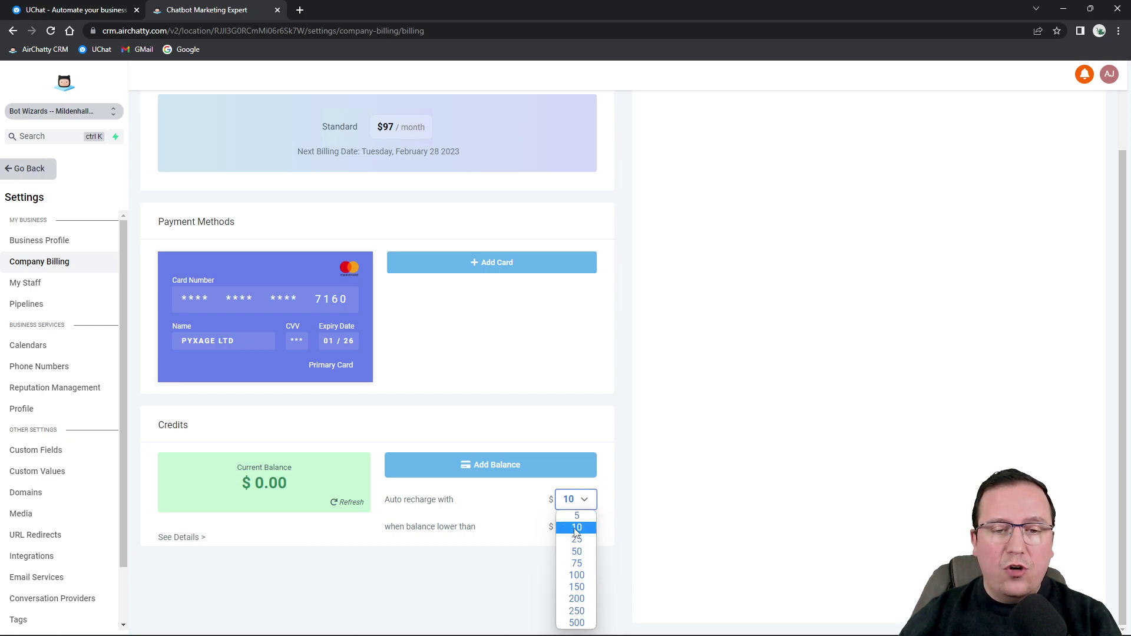
{"action": "left_click", "coordinate": [582, 529]}
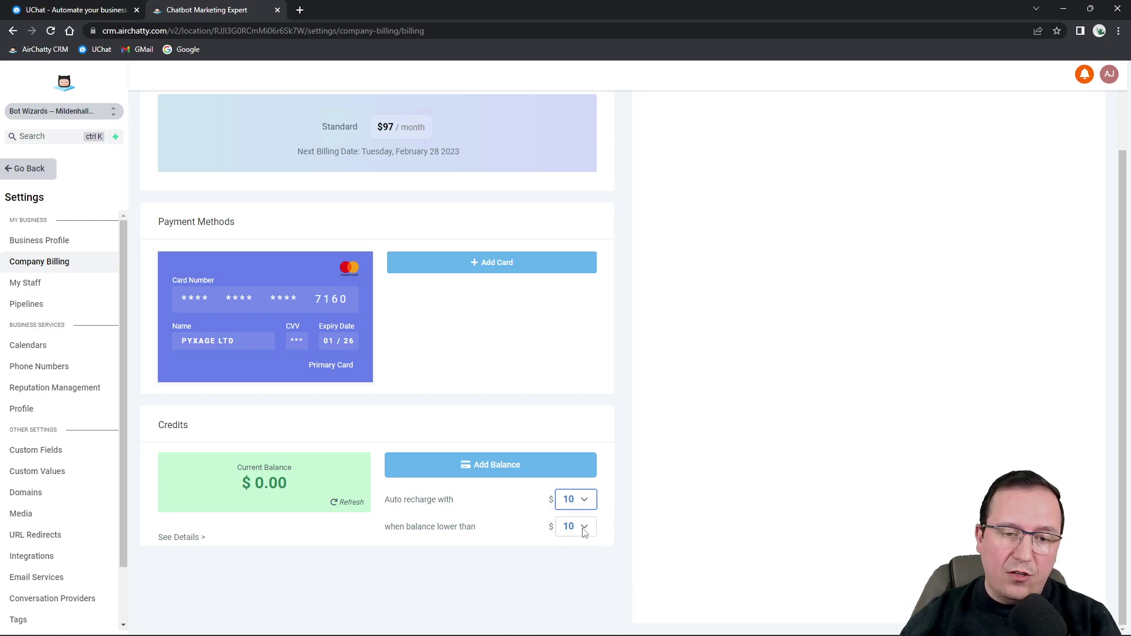
{"action": "left_click", "coordinate": [582, 528]}
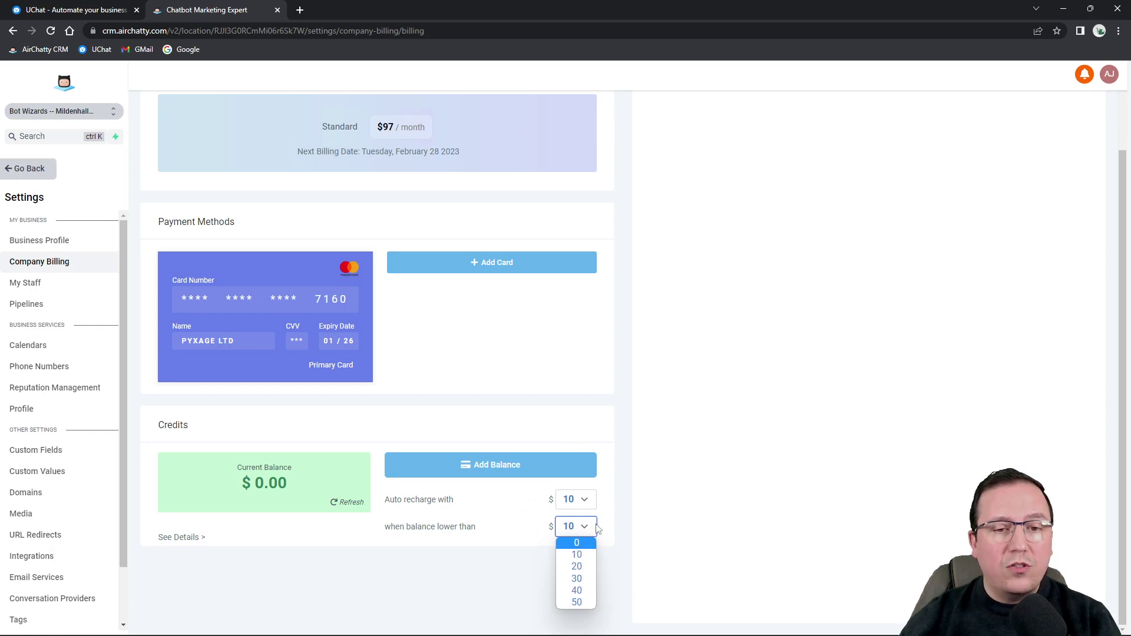
{"action": "left_click", "coordinate": [575, 544]}
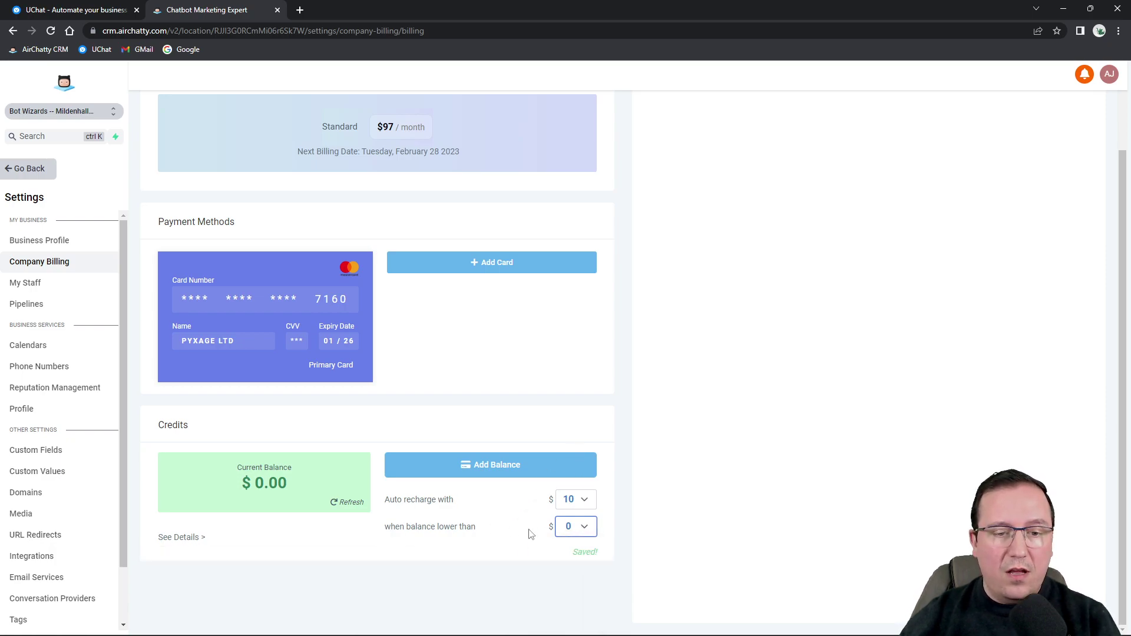
{"action": "left_click", "coordinate": [583, 498]}
{"action": "left_click", "coordinate": [622, 466]}
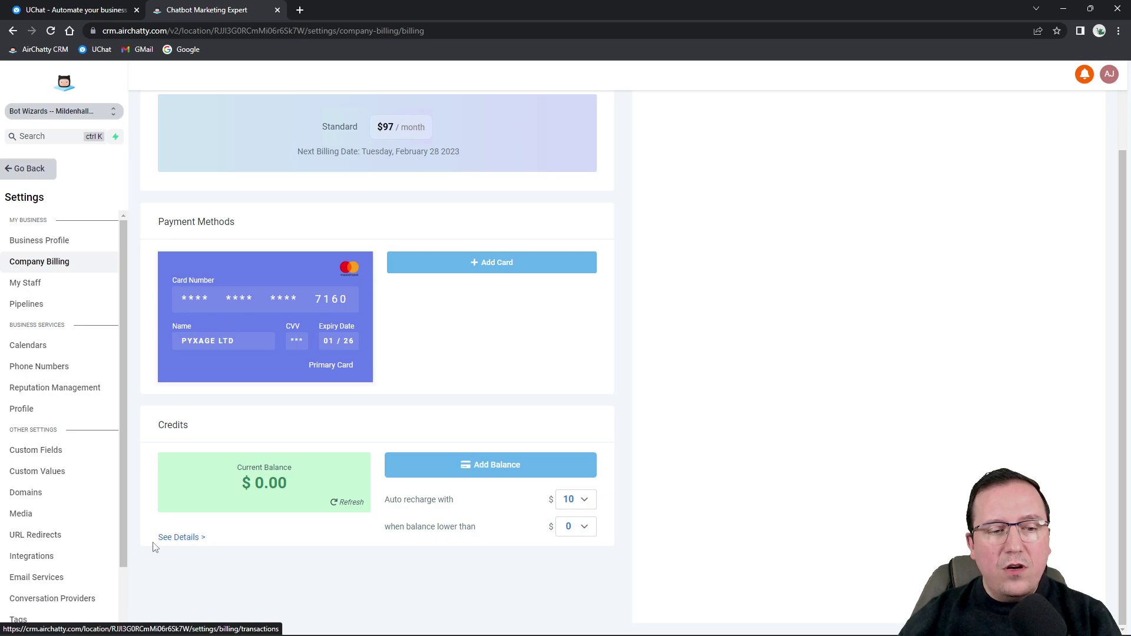
Step: Open the credits Transactions page and highlight the This month so far card and its Calls line
{"action": "left_click", "coordinate": [189, 538]}
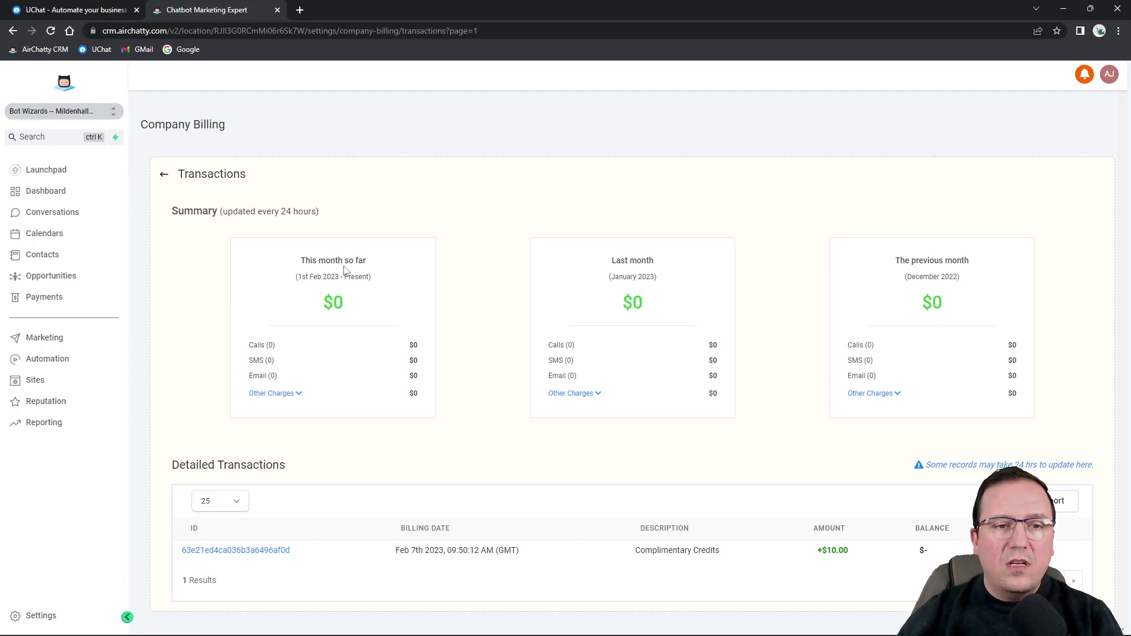
{"action": "left_click_drag", "start_coordinate": [297, 261], "coordinate": [358, 276]}
{"action": "left_click", "coordinate": [326, 316]}
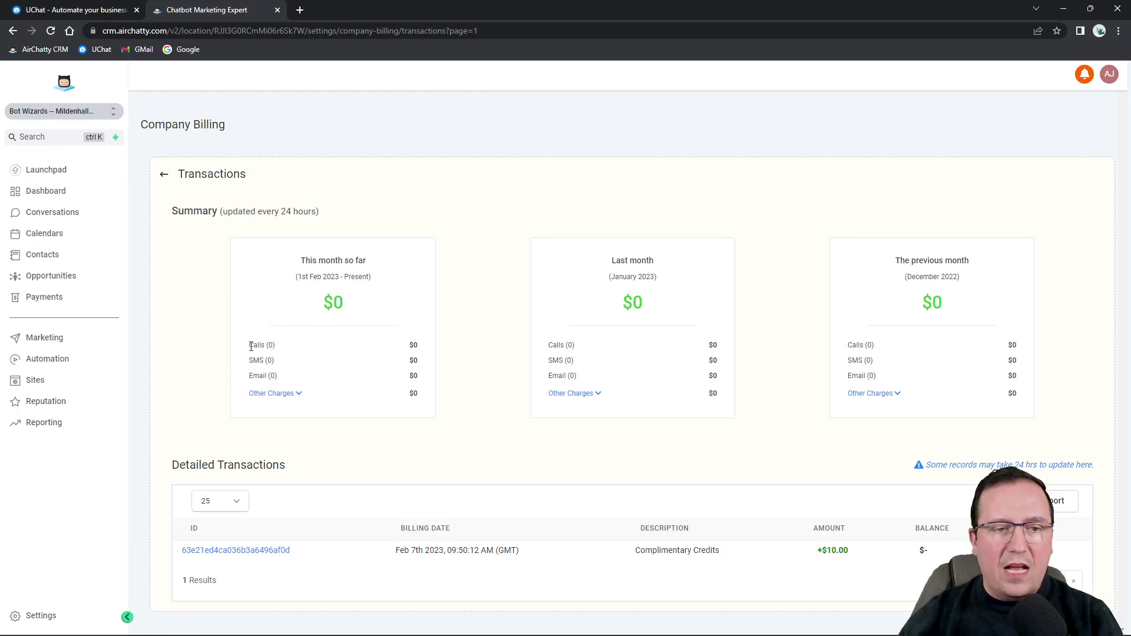
{"action": "left_click_drag", "start_coordinate": [251, 347], "coordinate": [275, 378]}
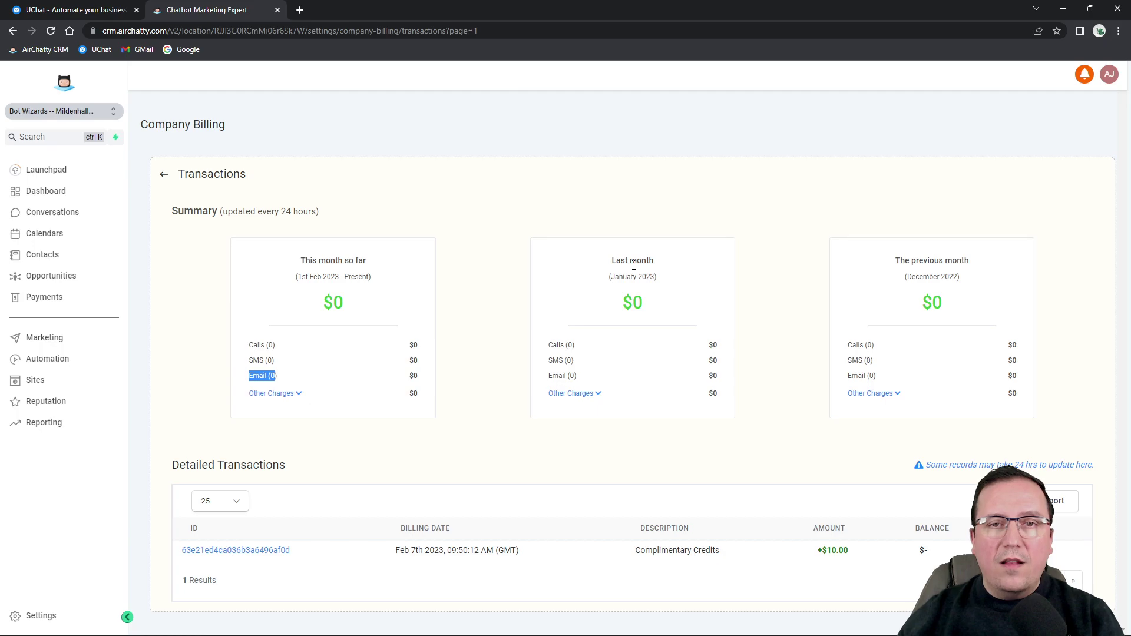
Step: Highlight the Last month and previous month cards, Detailed Transactions heading, and +$10.00 credit
{"action": "left_click_drag", "start_coordinate": [611, 261], "coordinate": [654, 261]}
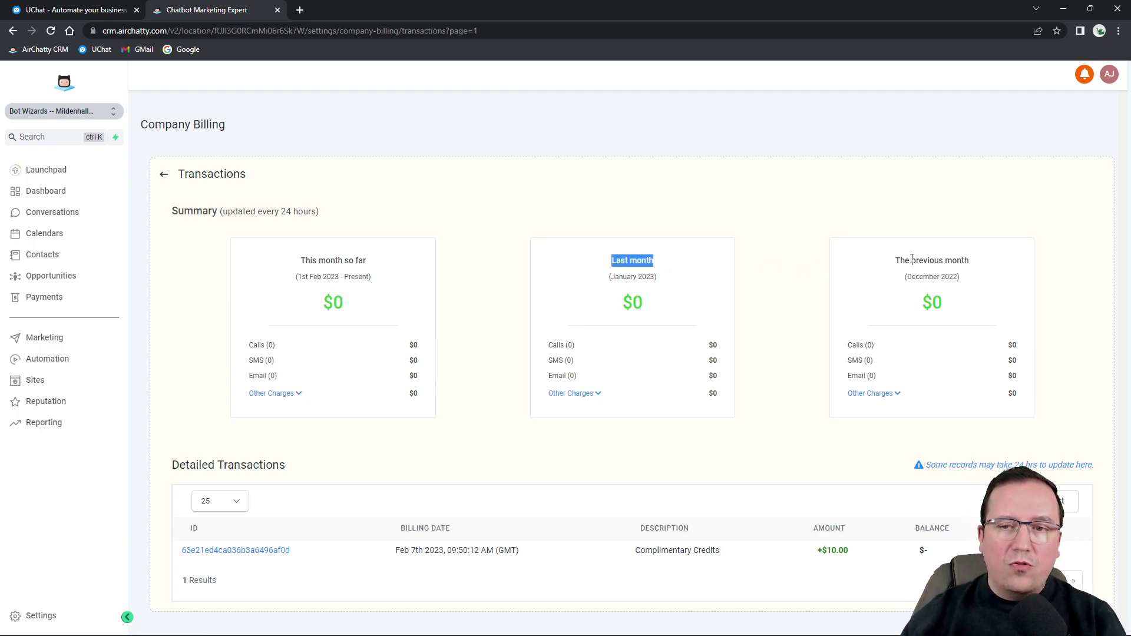
{"action": "left_click_drag", "start_coordinate": [895, 260], "coordinate": [971, 268]}
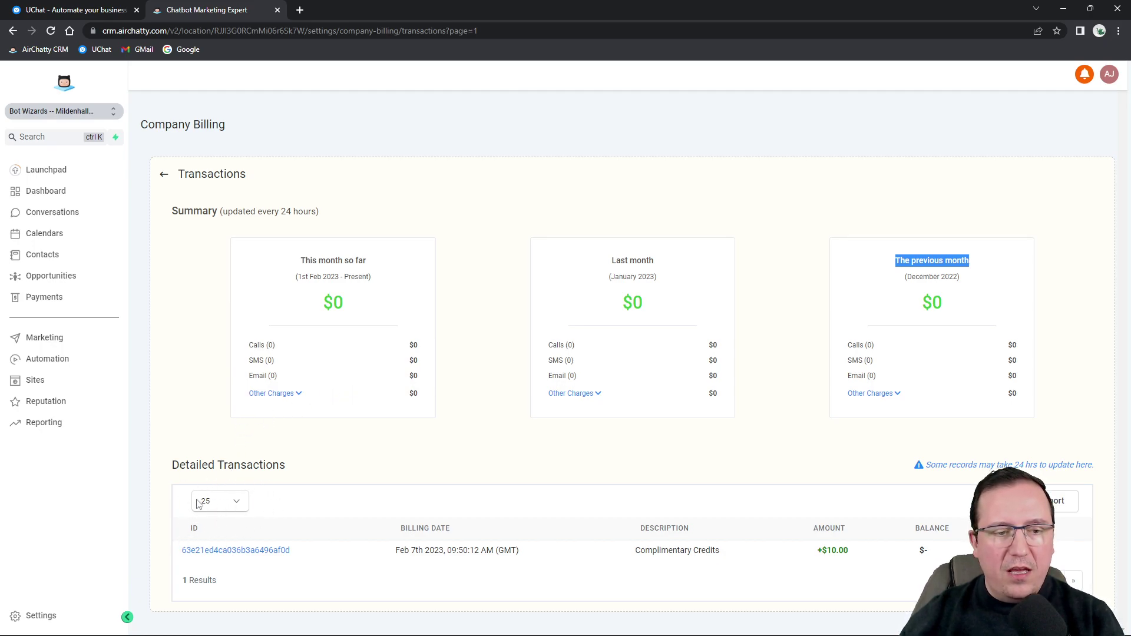
{"action": "left_click_drag", "start_coordinate": [184, 461], "coordinate": [289, 469]}
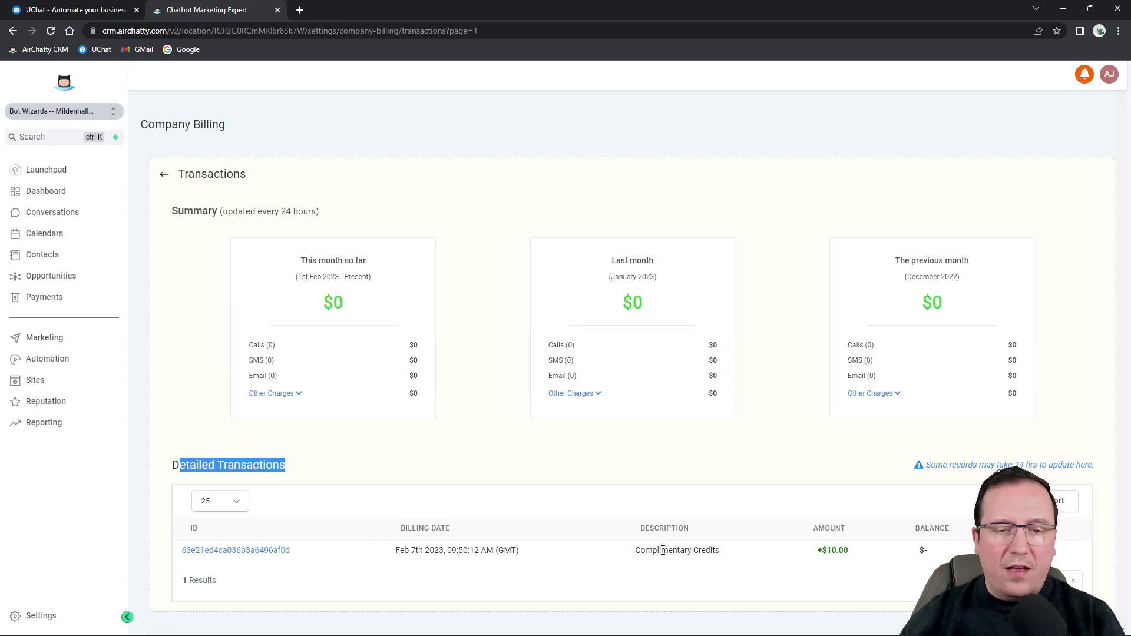
{"action": "left_click_drag", "start_coordinate": [806, 557], "coordinate": [846, 549]}
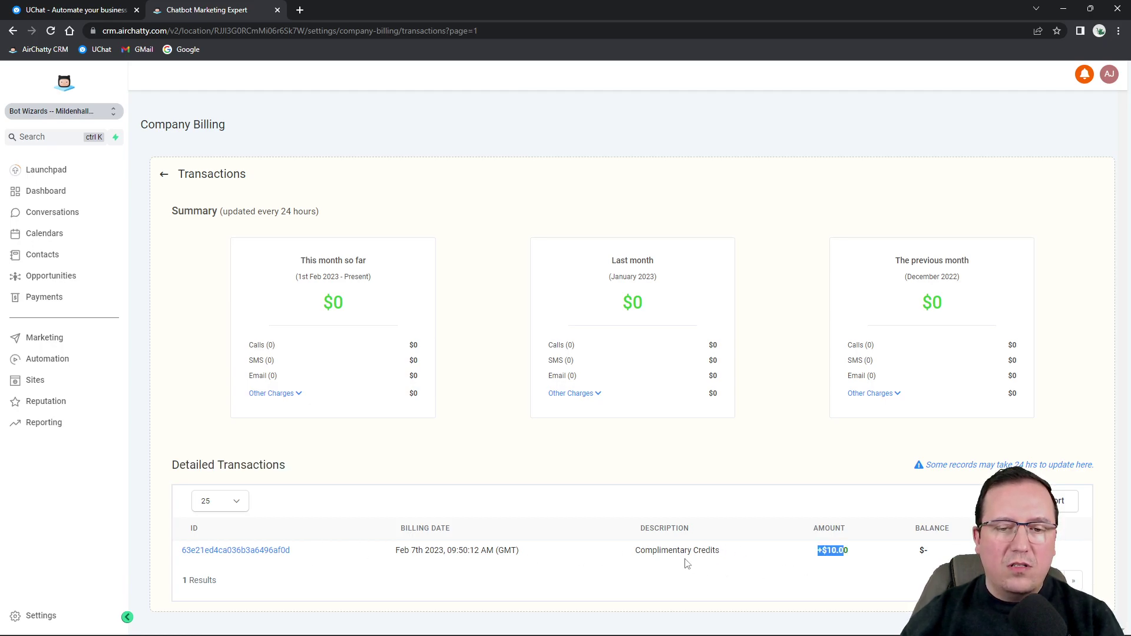
{"action": "left_click", "coordinate": [265, 550]}
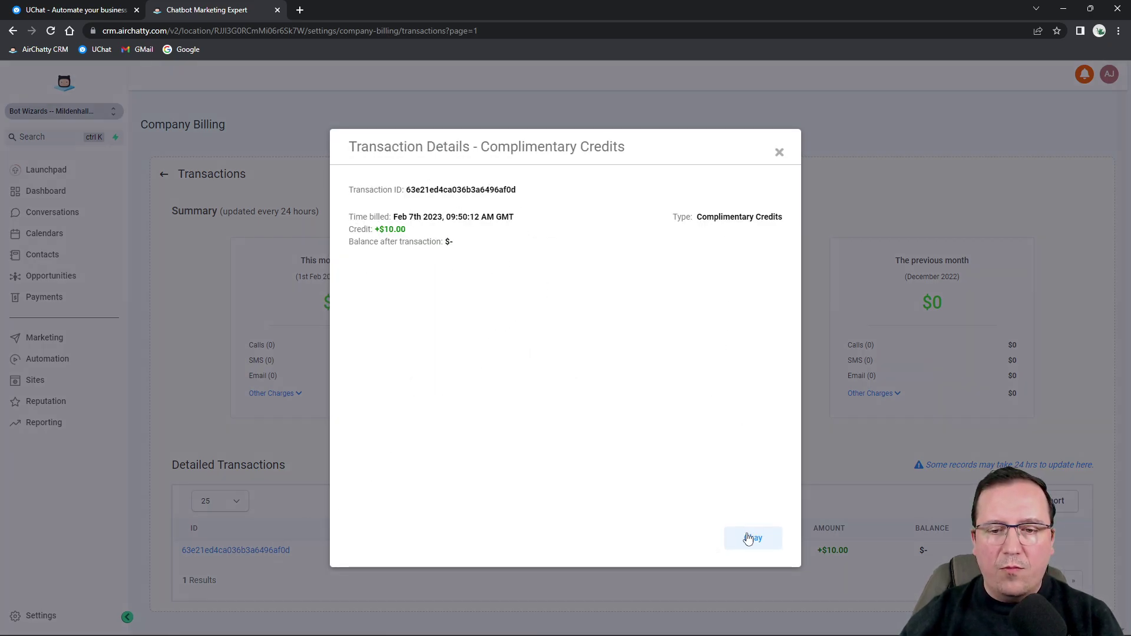
{"action": "left_click", "coordinate": [778, 153]}
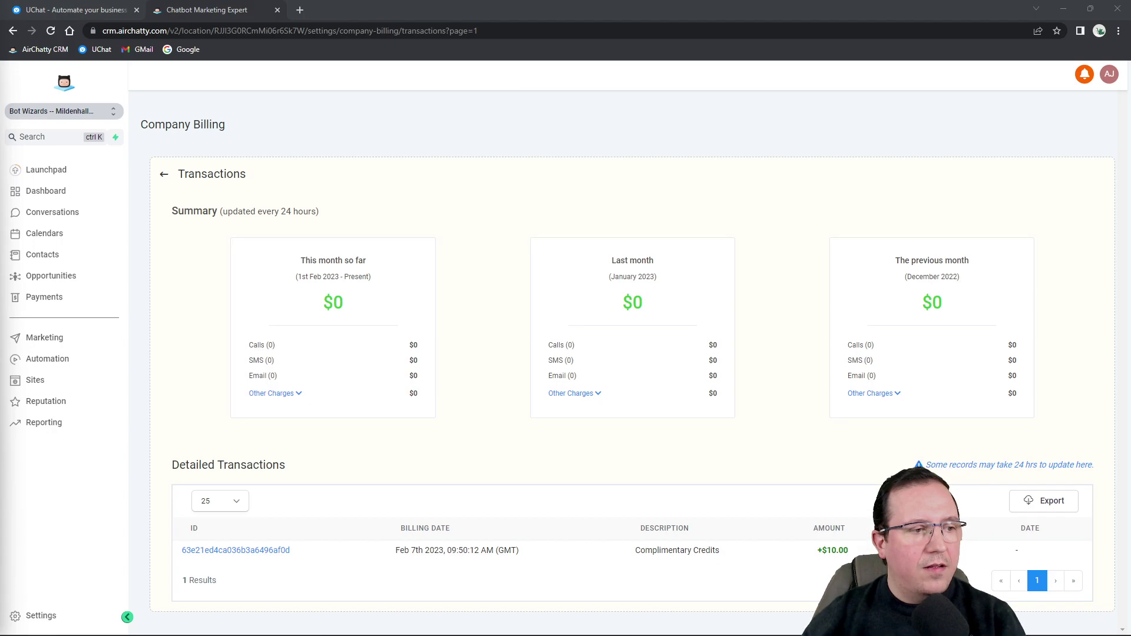
{"action": "left_click", "coordinate": [1048, 511]}
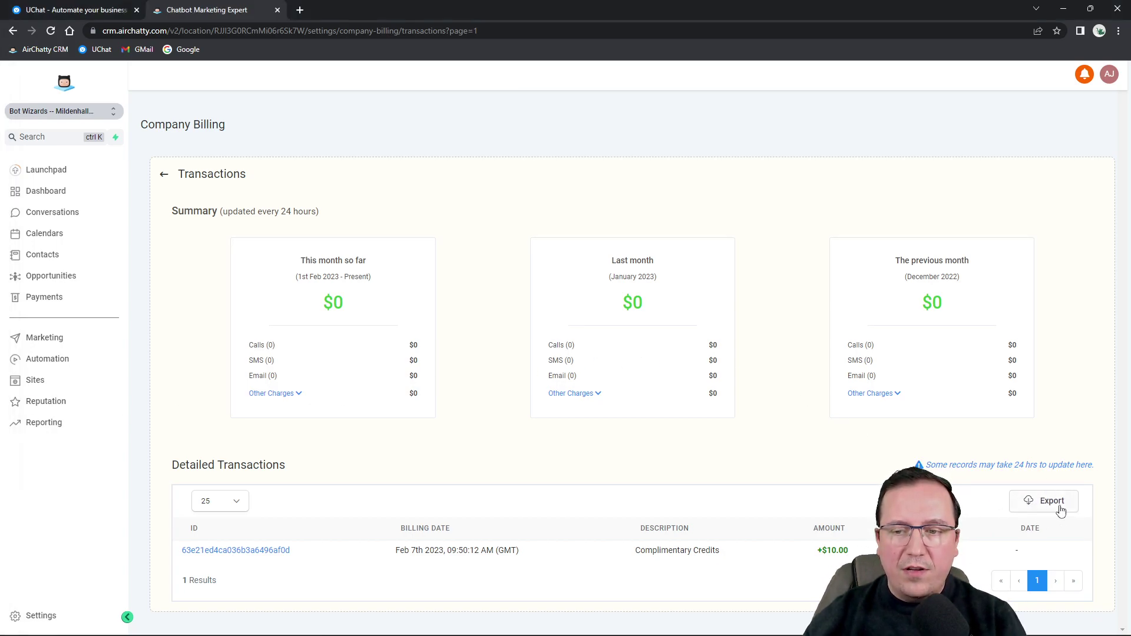
{"action": "left_click", "coordinate": [1054, 505]}
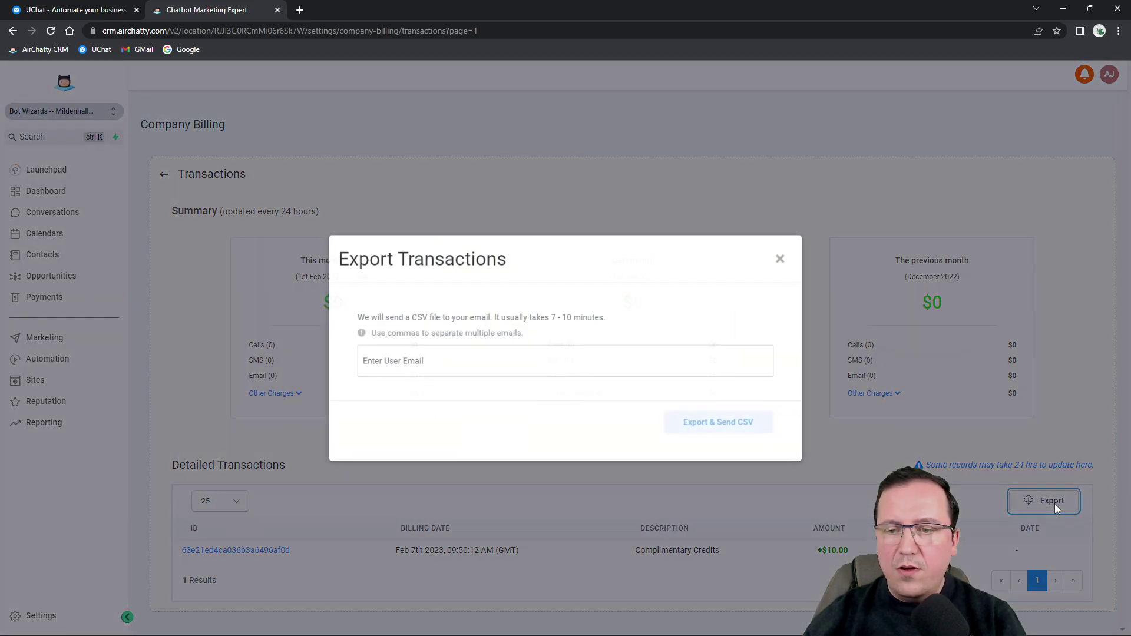
{"action": "left_click", "coordinate": [386, 362]}
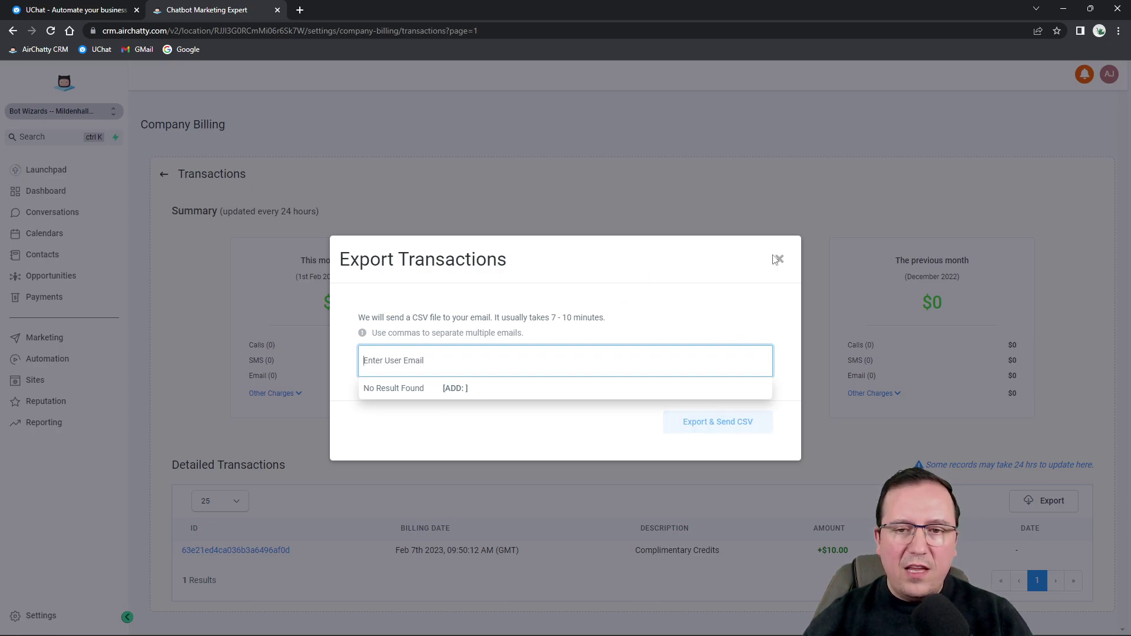
{"action": "left_click_drag", "start_coordinate": [549, 318], "coordinate": [592, 317]}
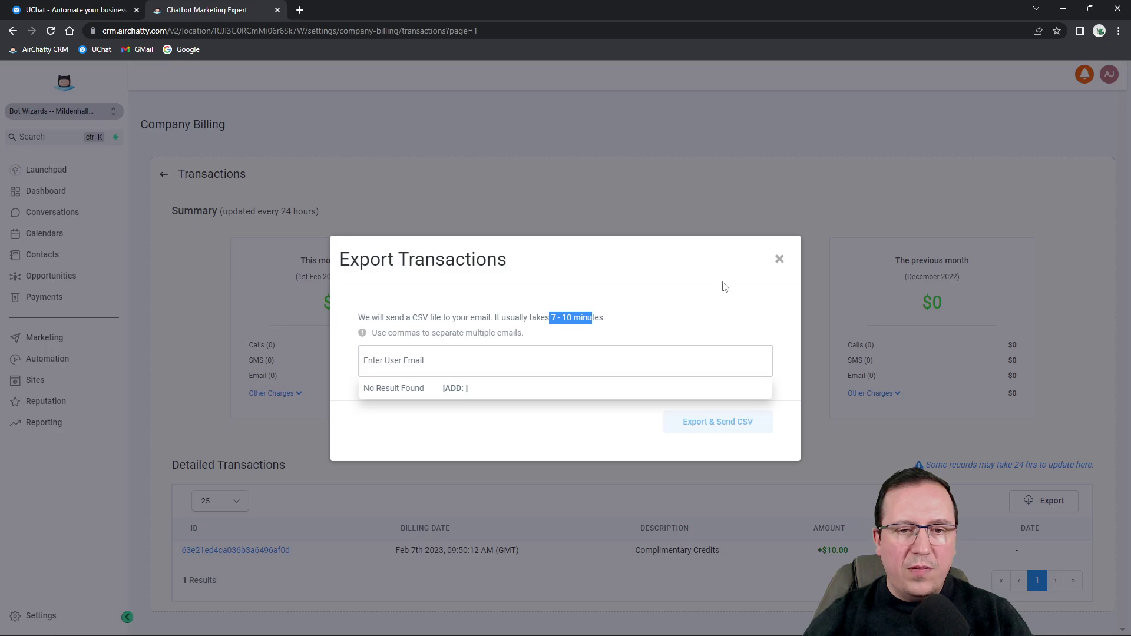
{"action": "left_click", "coordinate": [780, 259]}
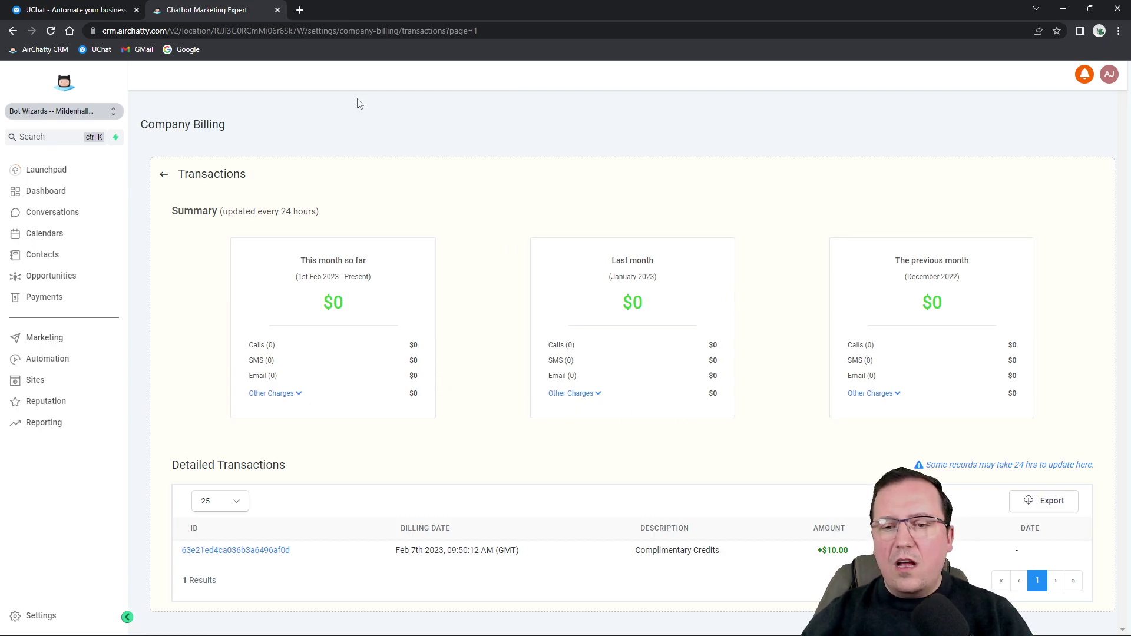
{"action": "left_click", "coordinate": [165, 175]}
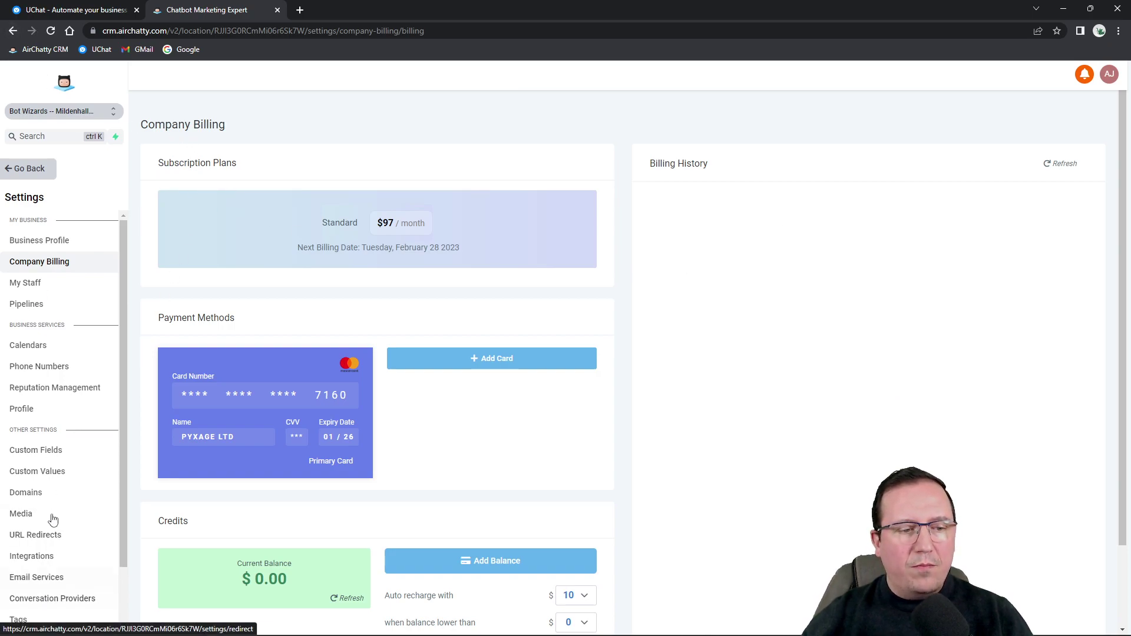
{"action": "scroll", "coordinate": [262, 589], "scroll_direction": "down", "scroll_amount": 2}
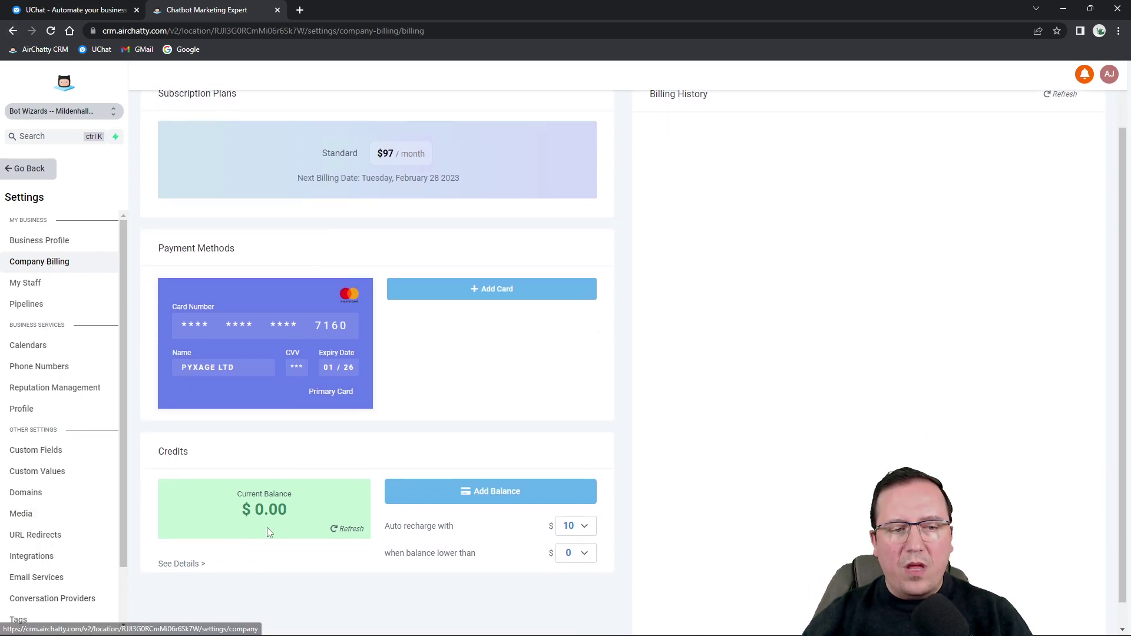
{"action": "left_click", "coordinate": [190, 539]}
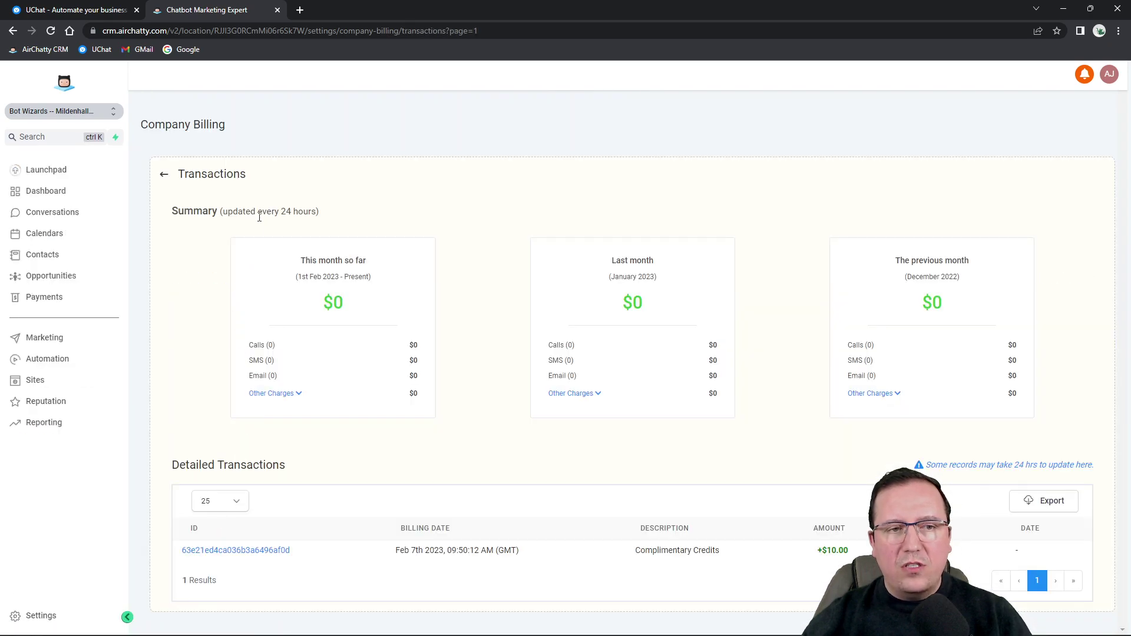
{"action": "left_click_drag", "start_coordinate": [233, 211], "coordinate": [318, 211]}
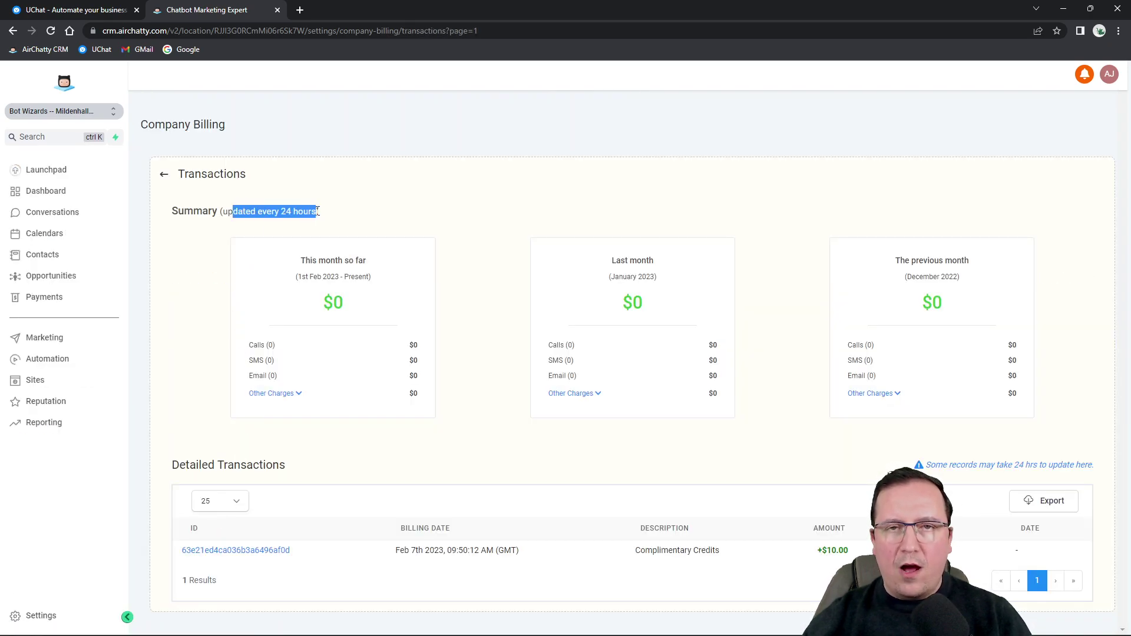